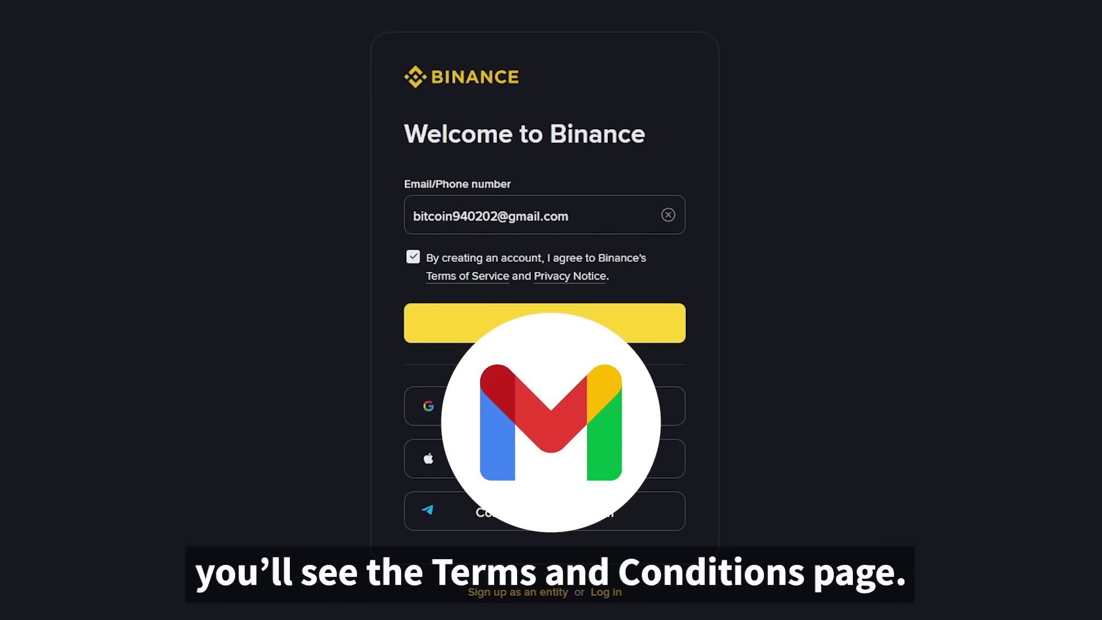
# Submit the sign-up email and enter the six-digit verification code sent to it.
pyautogui.click(632, 323)
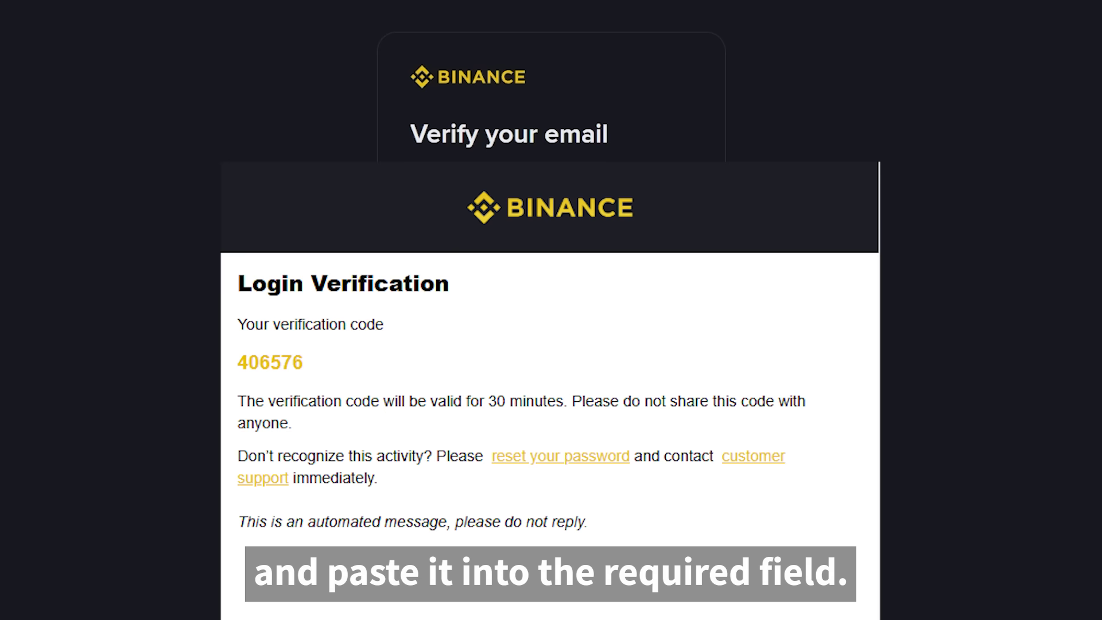
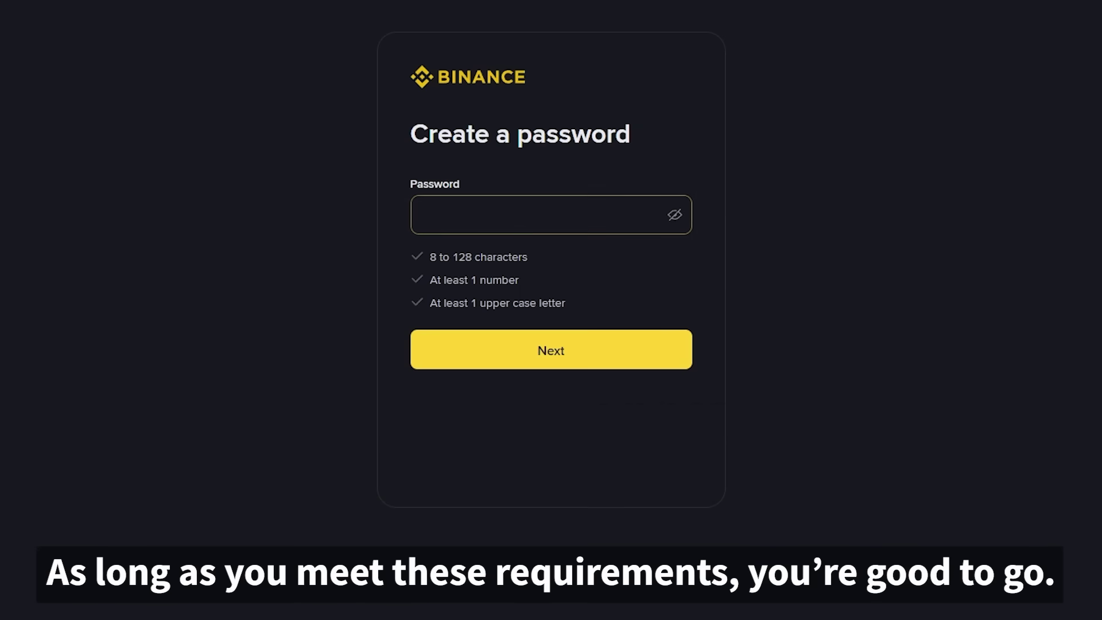
# Enter a new account password meeting the length, number and uppercase rules, and submit it.
pyautogui.click(524, 216)
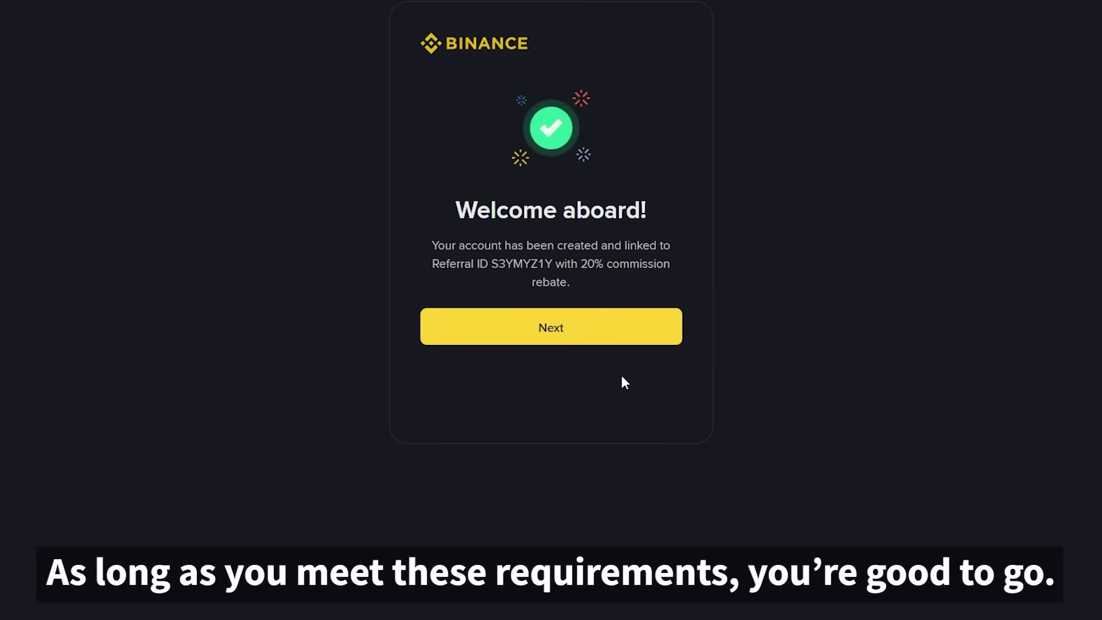
pyautogui.click(624, 340)
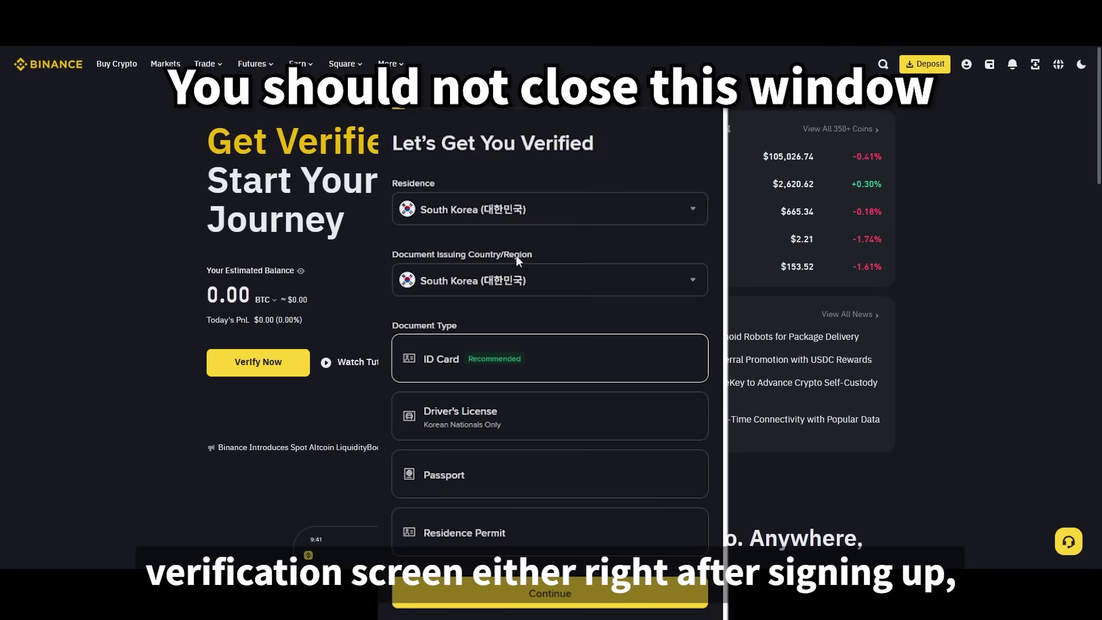
# Choose ID Card under Account identification and upload its front and back photos from this computer.
pyautogui.moveTo(966, 64)
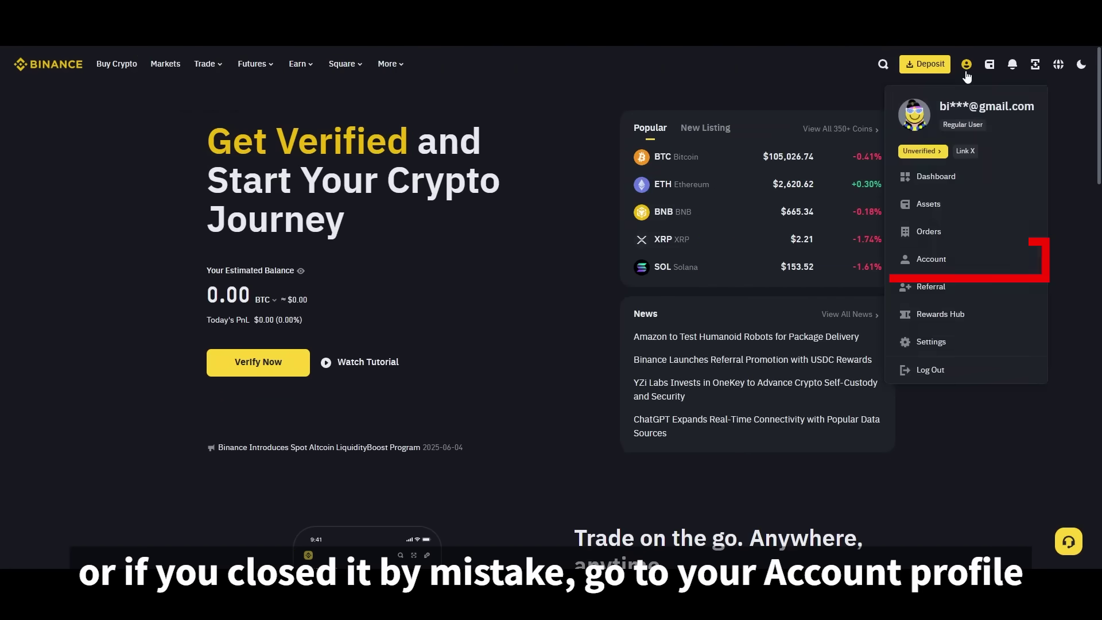
pyautogui.click(947, 260)
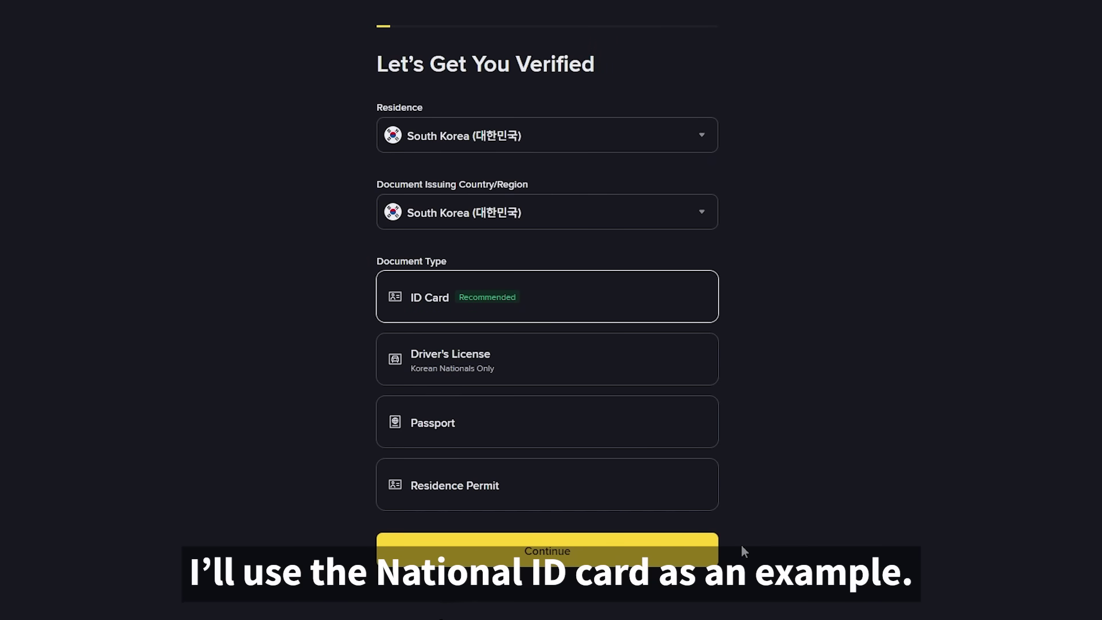
pyautogui.click(711, 550)
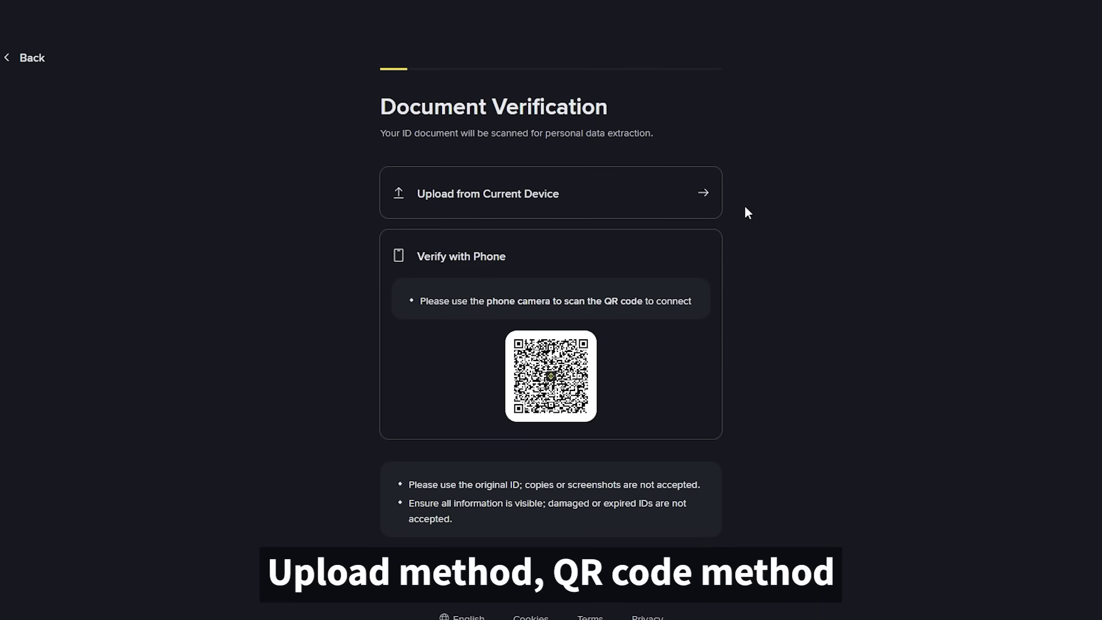
pyautogui.click(661, 193)
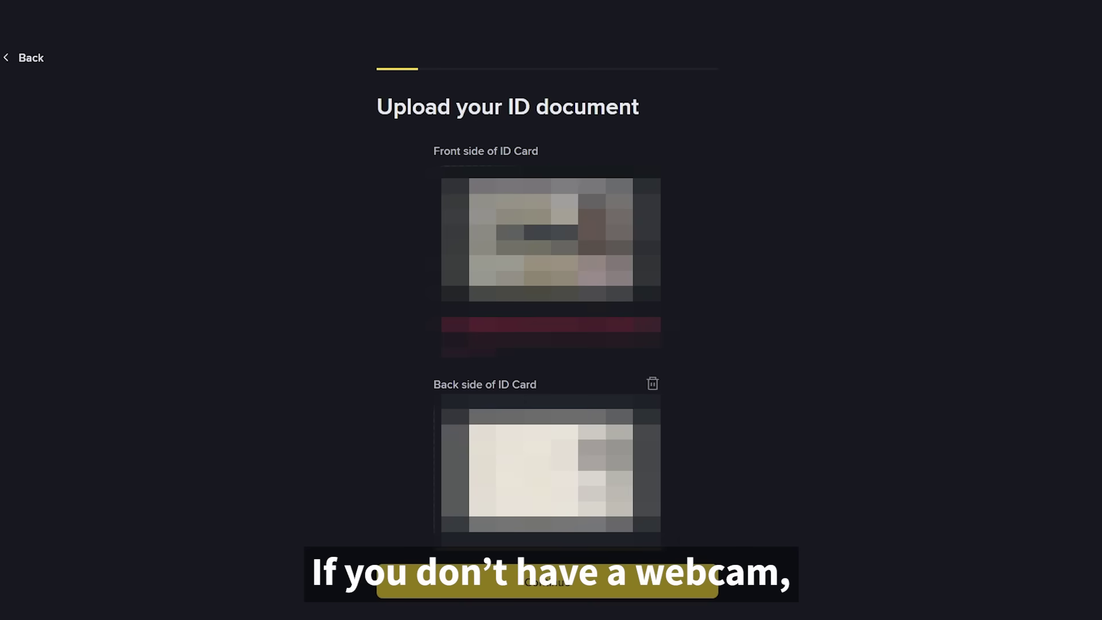
pyautogui.click(646, 597)
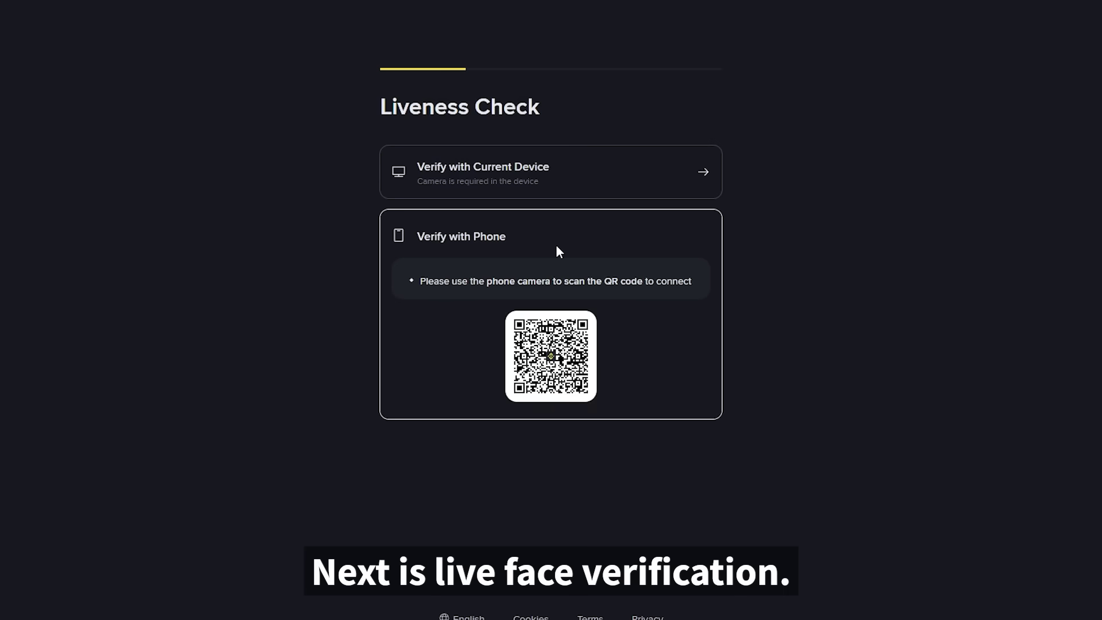
# Complete the live face check using this computer's camera.
pyautogui.click(572, 188)
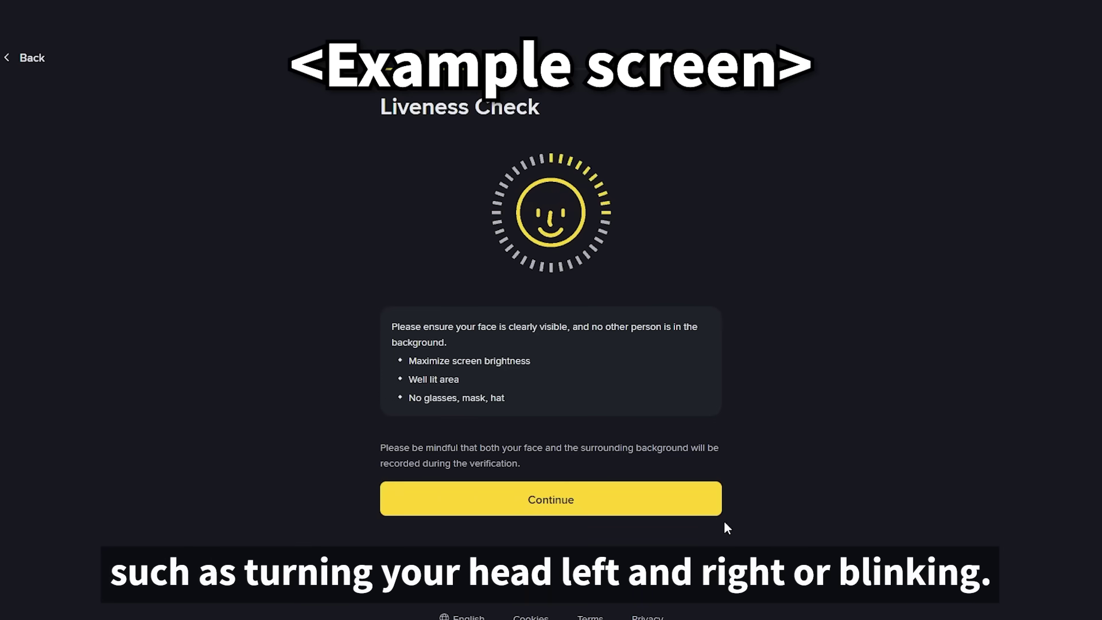
pyautogui.click(700, 512)
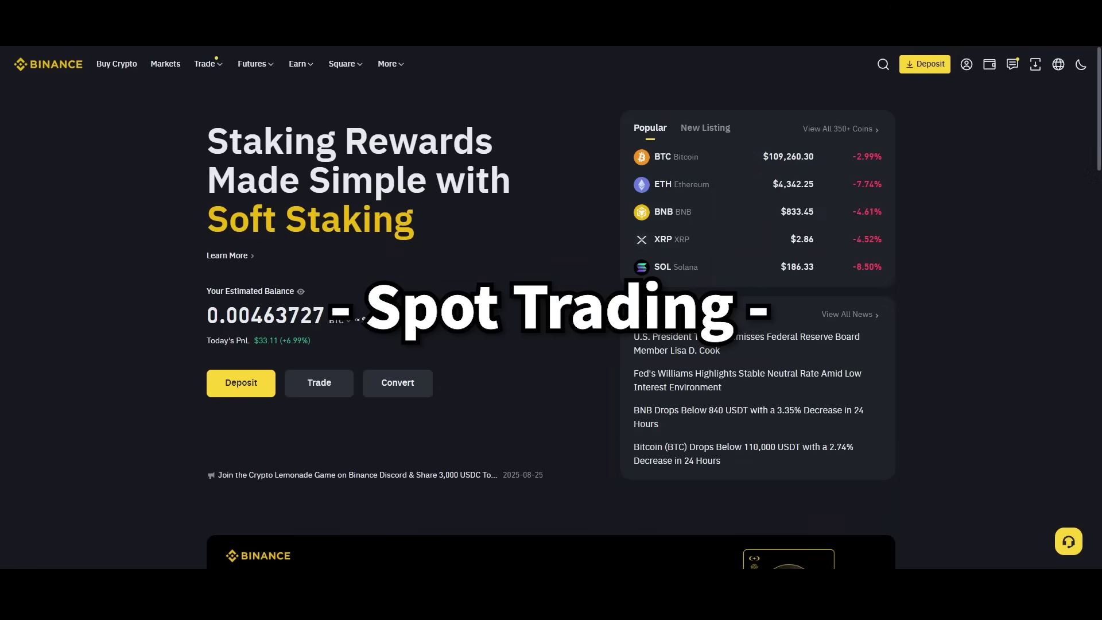
# Market-buy TRX on the TRX/USDT spot page using the whole 10 USDT balance.
pyautogui.moveTo(204, 64)
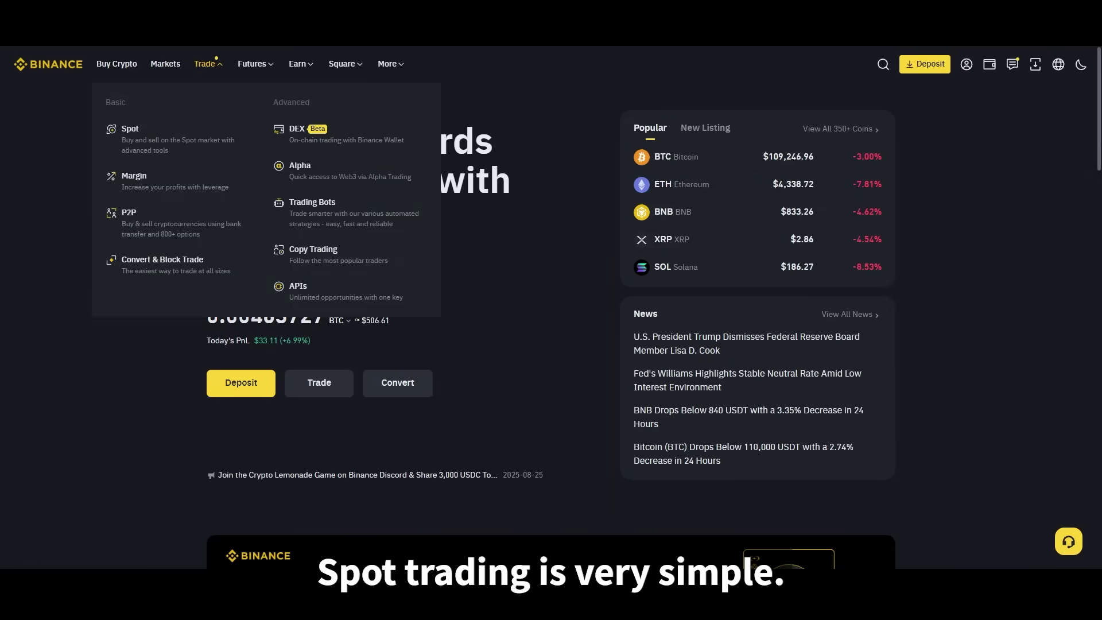
pyautogui.click(194, 139)
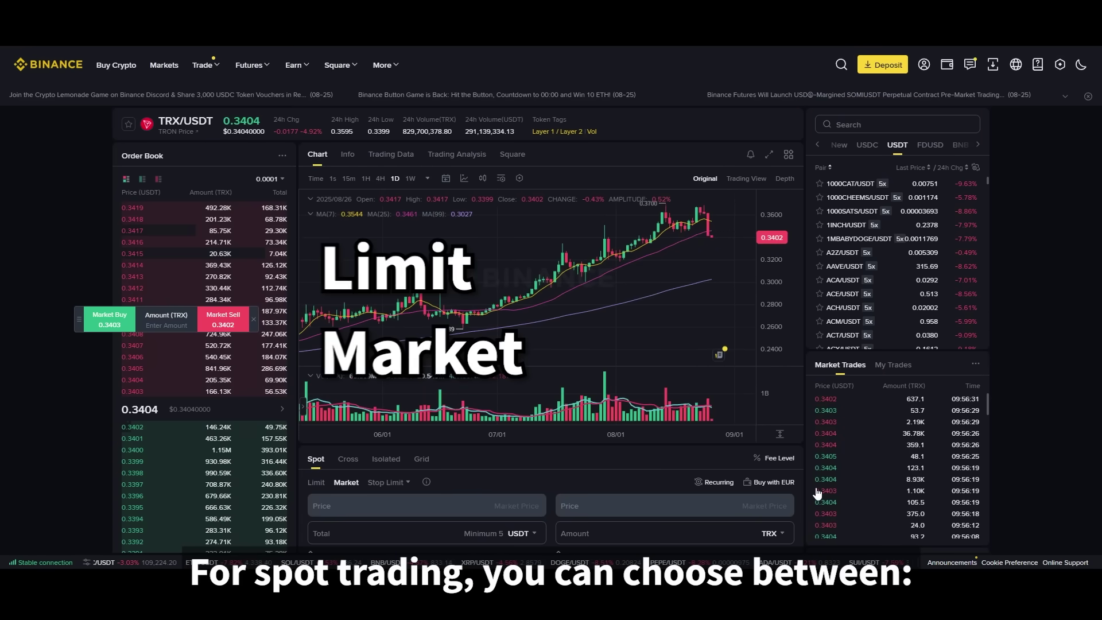
pyautogui.scroll(-4, 797, 478)
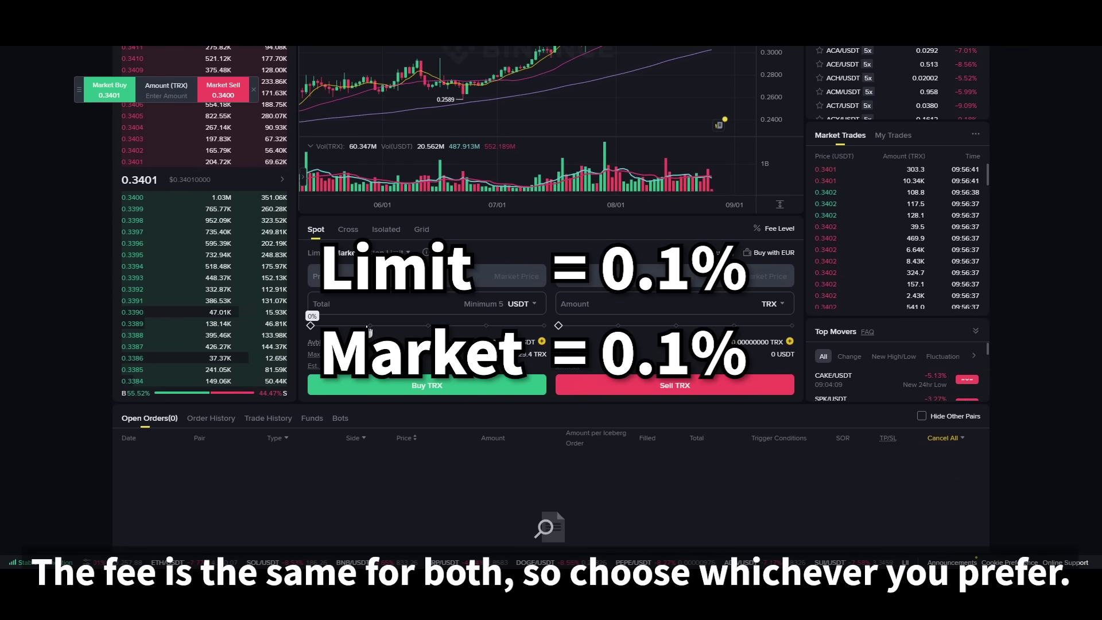
pyautogui.click(370, 326)
pyautogui.moveTo(371, 327); pyautogui.dragTo(546, 326)
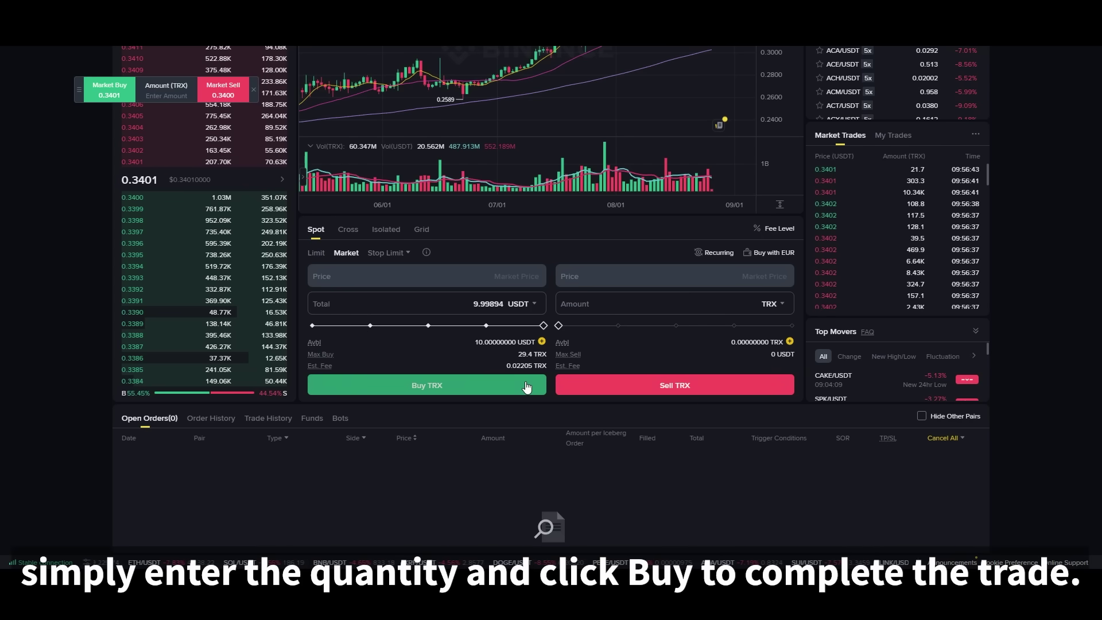
pyautogui.click(485, 385)
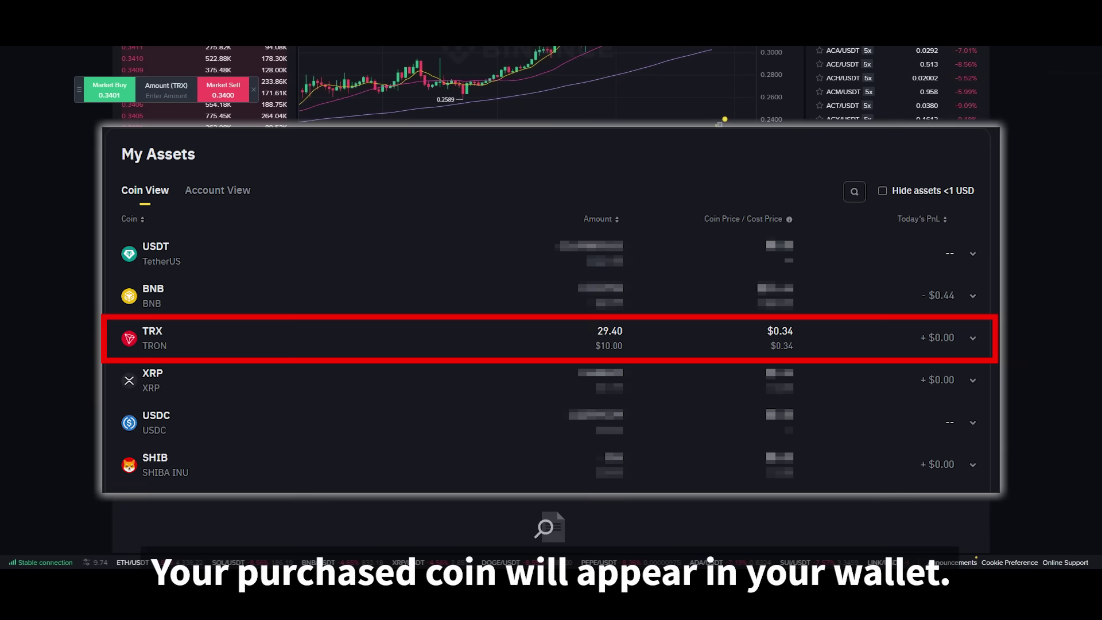
# Sell all 29.4 TRX back to USDT at market with the Sell slider at 100%.
pyautogui.scroll(5, 551, 310)
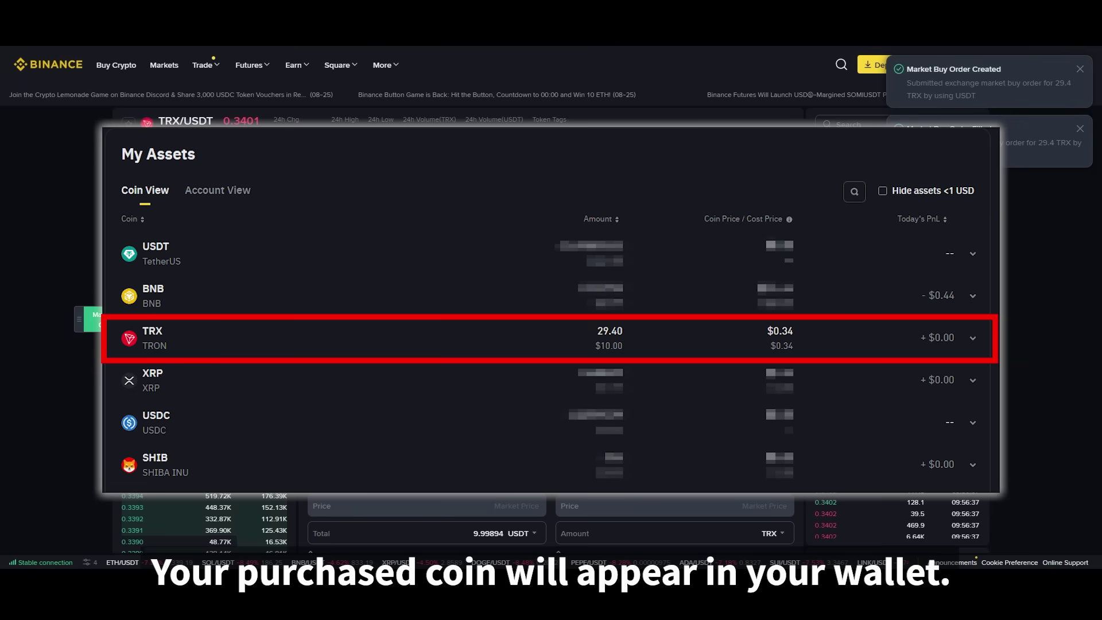
pyautogui.scroll(-4, 561, 315)
pyautogui.moveTo(560, 325); pyautogui.dragTo(792, 325)
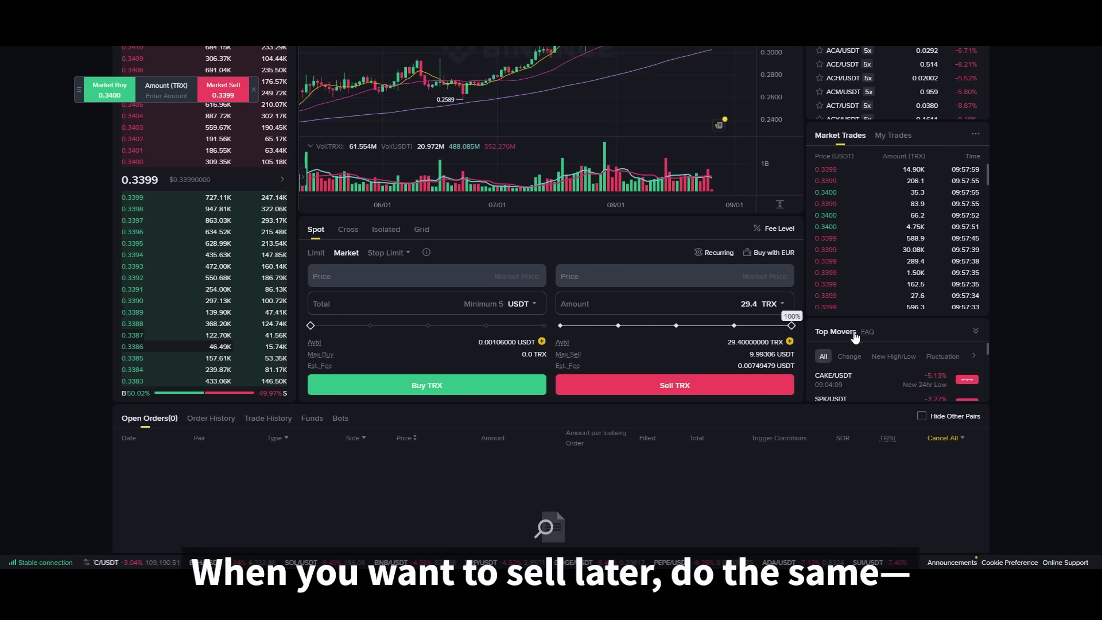
pyautogui.click(741, 386)
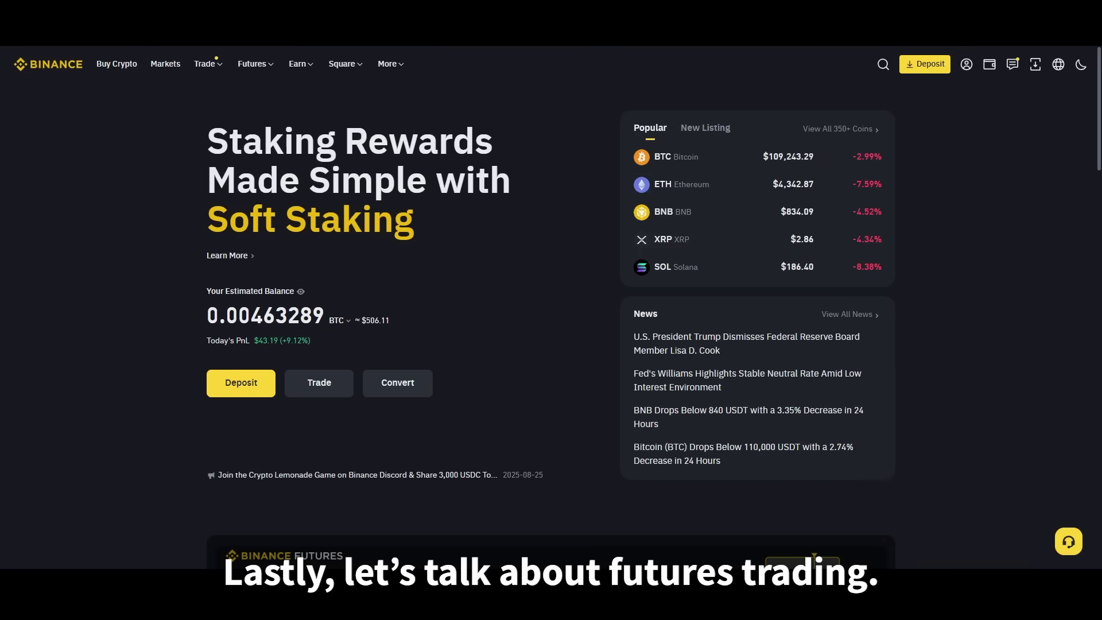
# Transfer 9.99412 USDT from Fiat and Spot to the USDⓈ-M Futures wallet.
pyautogui.moveTo(989, 64)
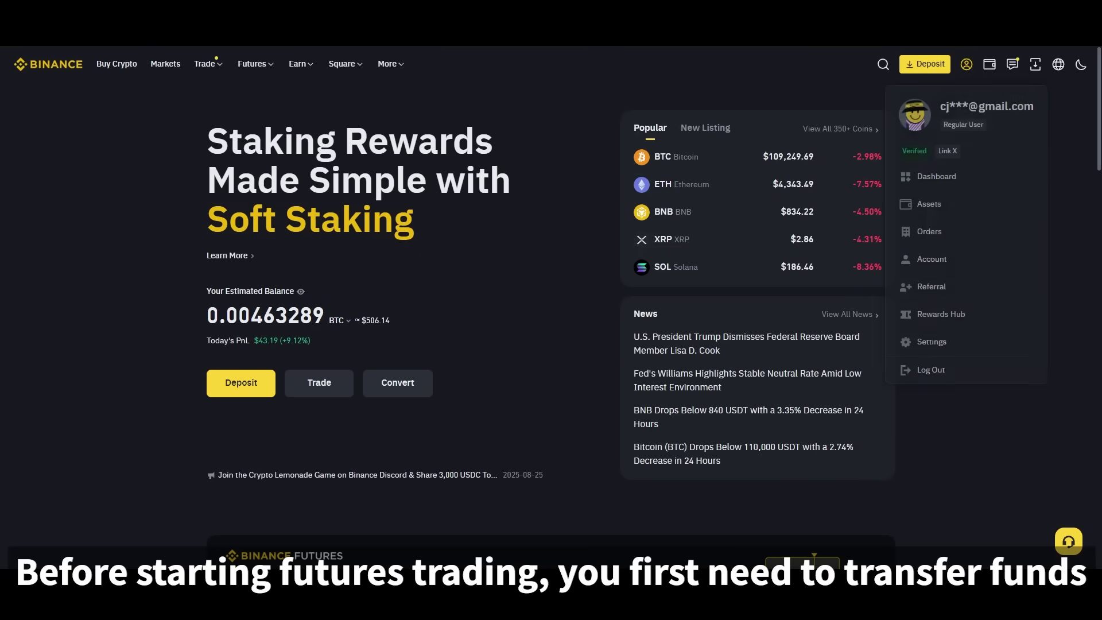
pyautogui.click(990, 66)
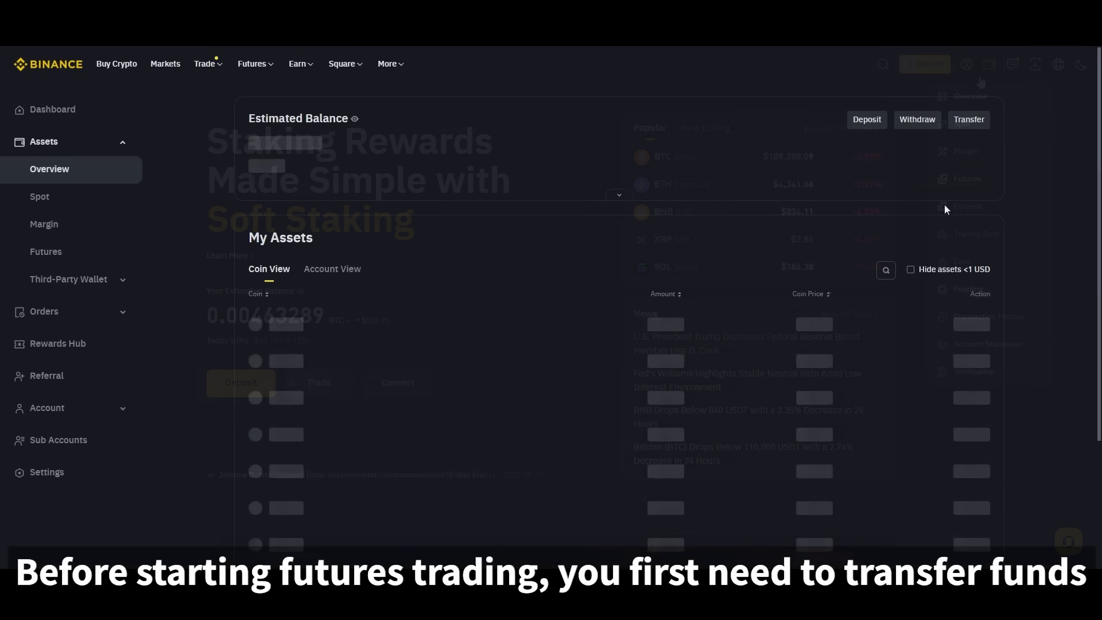
pyautogui.click(982, 124)
pyautogui.click(482, 218)
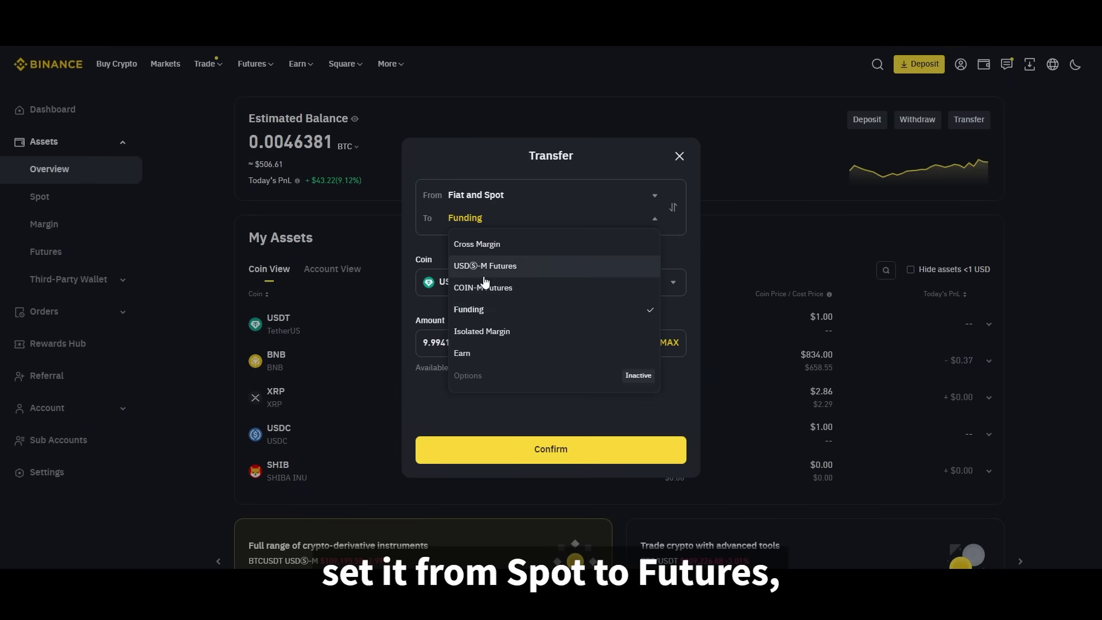
pyautogui.click(485, 273)
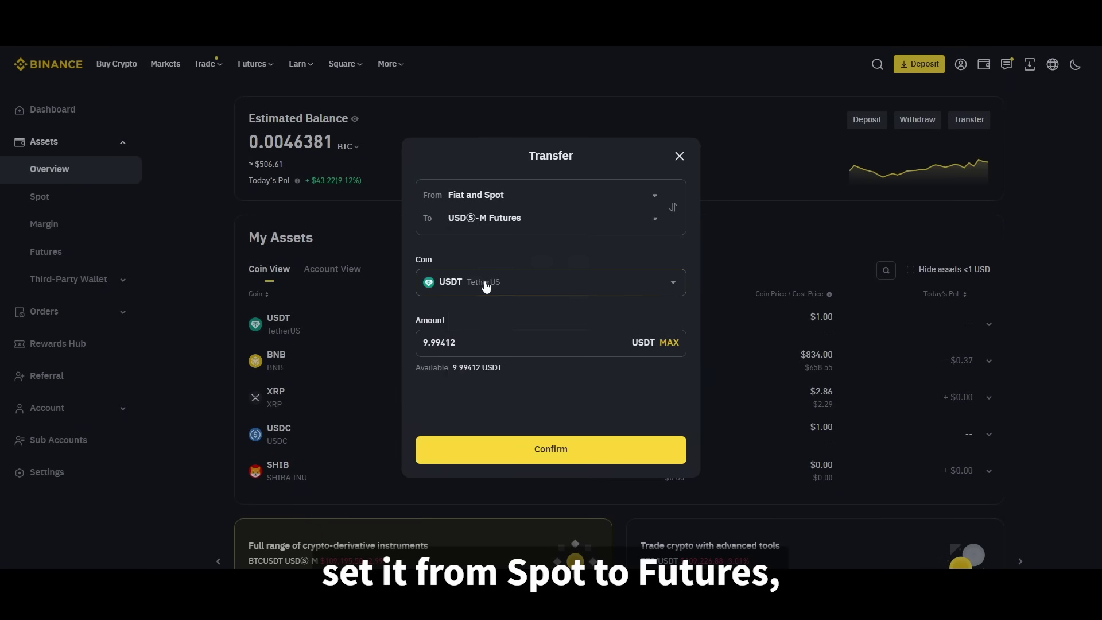
pyautogui.click(544, 463)
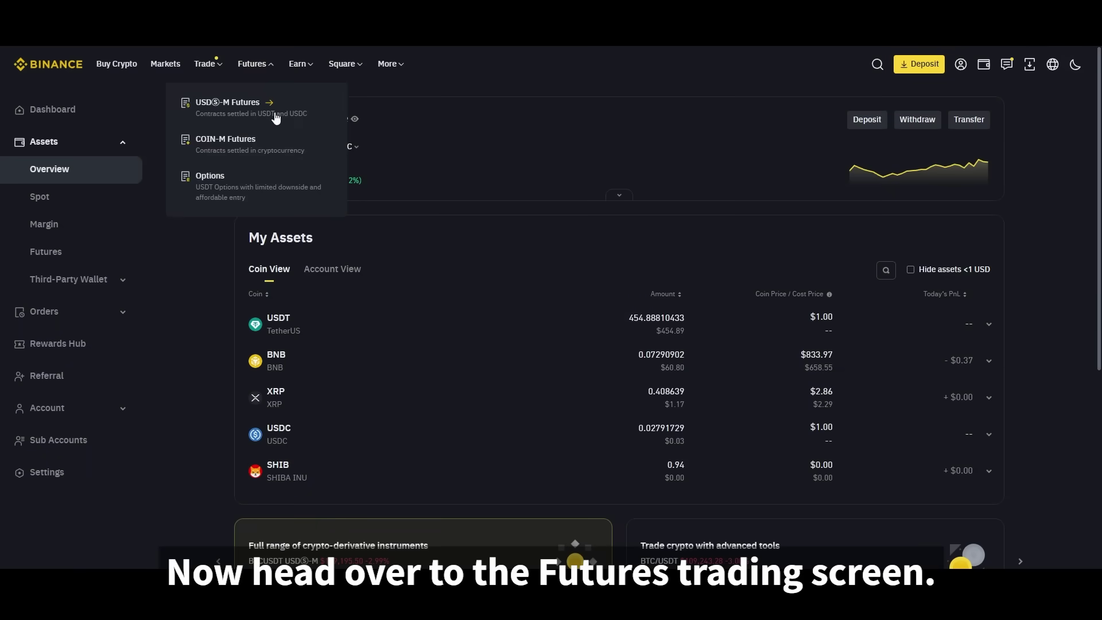
# Open the XRPUSDT USDⓈ-M futures page and bring up its margin mode options.
pyautogui.click(274, 112)
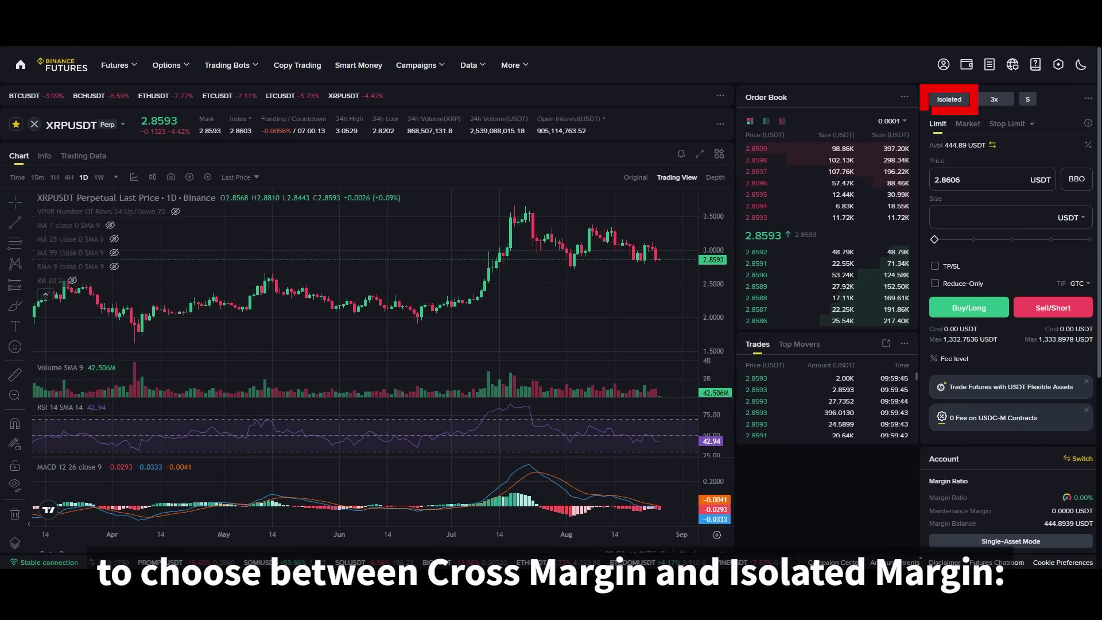
pyautogui.click(954, 99)
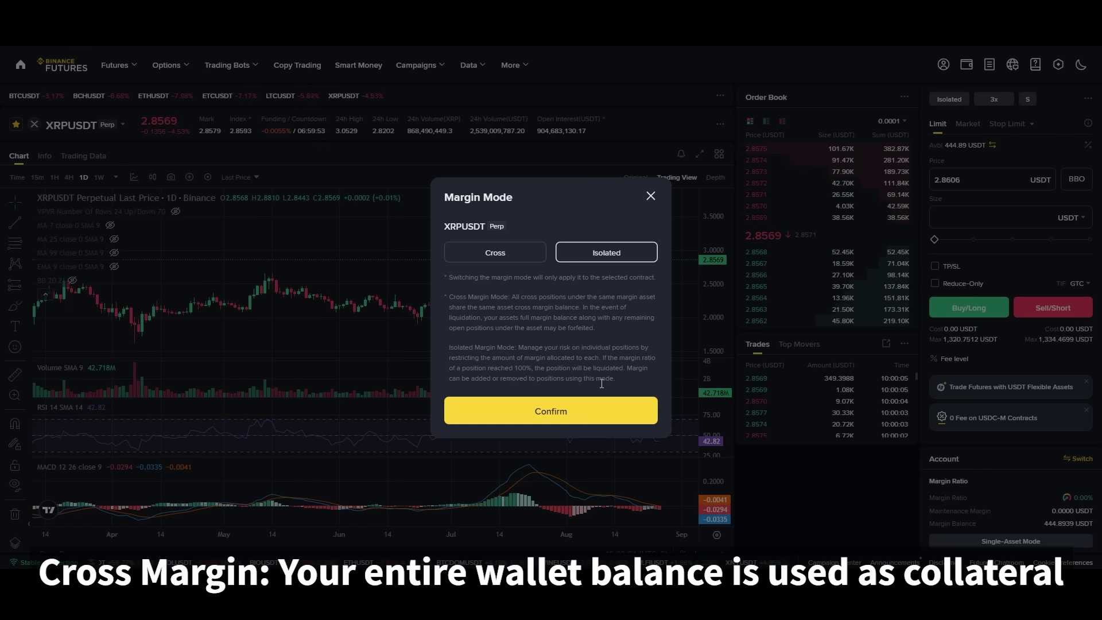
# Confirm Isolated margin and raise XRPUSDT leverage from 3x to 5x.
pyautogui.click(651, 196)
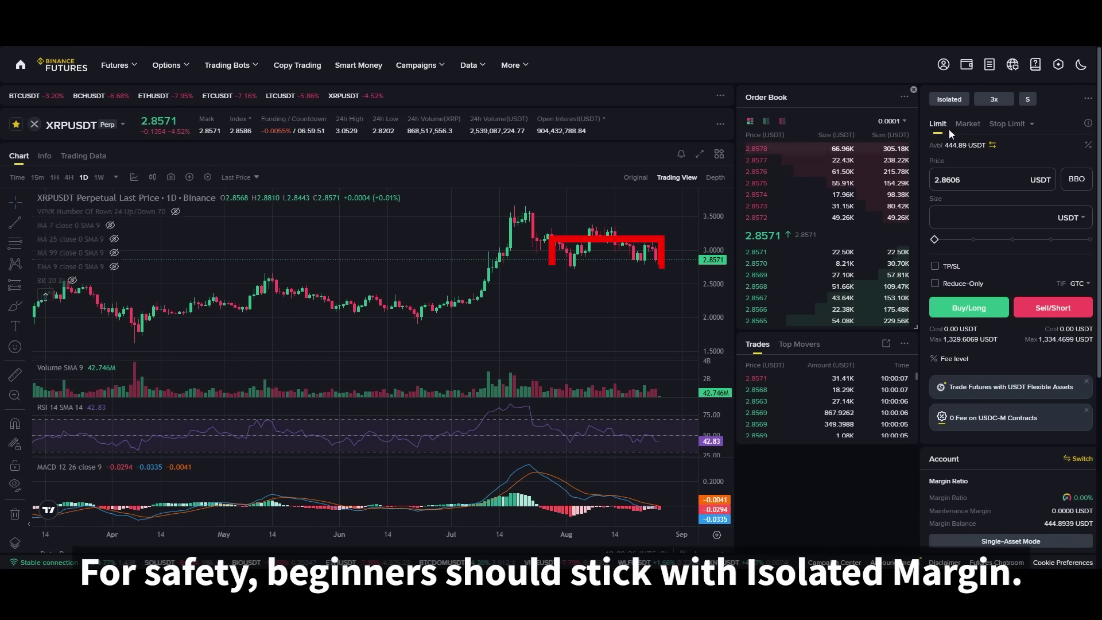
pyautogui.click(994, 98)
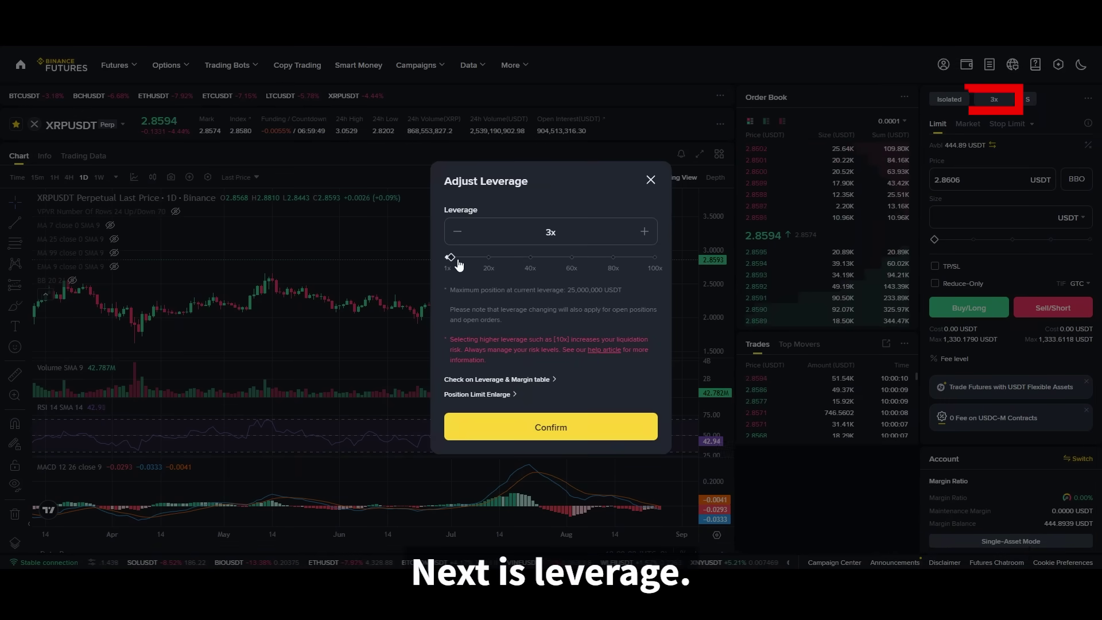
pyautogui.moveTo(459, 258); pyautogui.dragTo(458, 263)
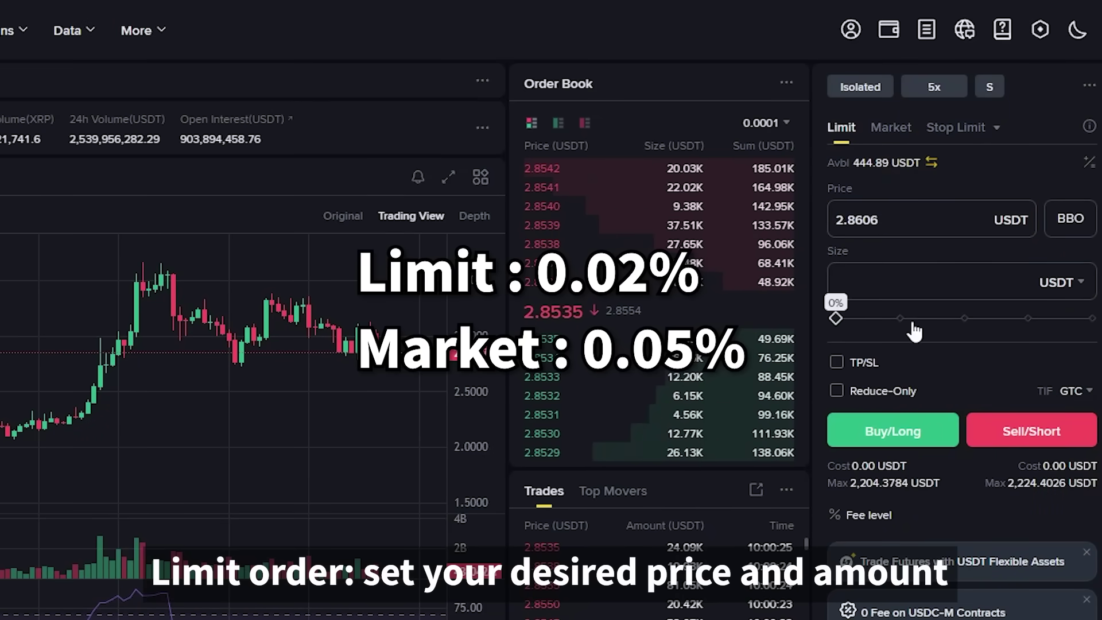
# Open a 5x isolated XRPUSDT long with the order size set to 25%.
pyautogui.click(903, 319)
pyautogui.moveTo(901, 319); pyautogui.dragTo(898, 319)
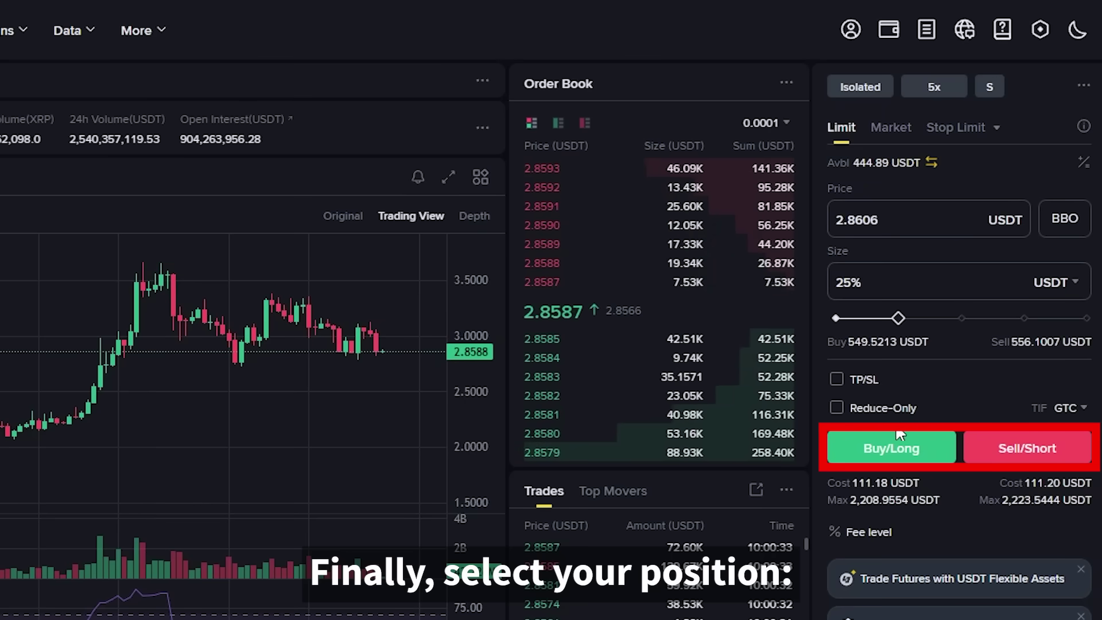
pyautogui.click(890, 446)
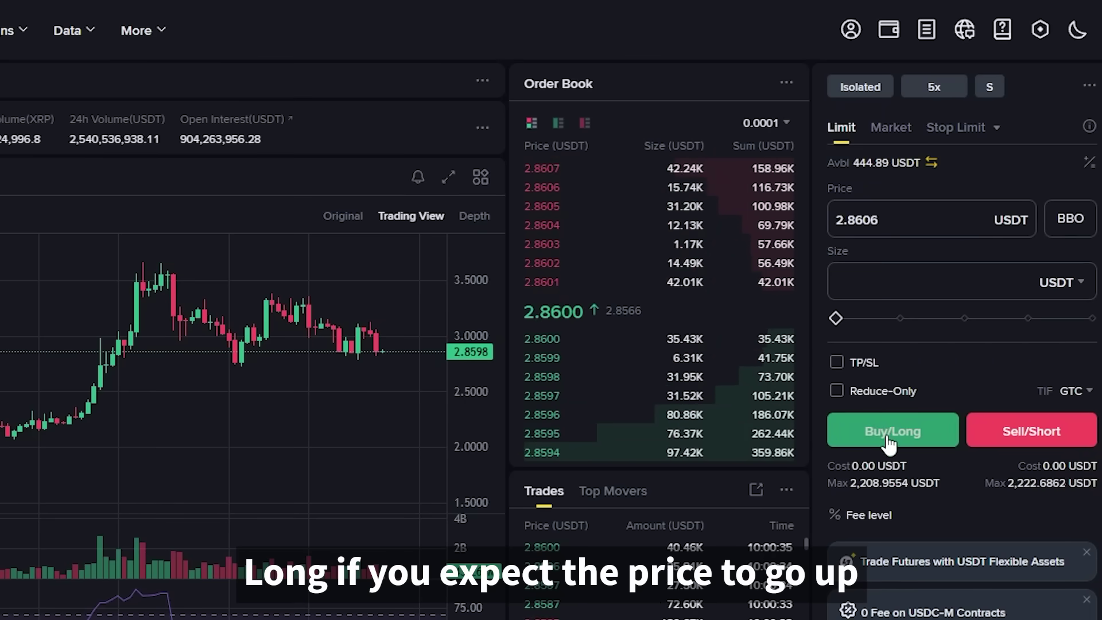
pyautogui.scroll(-8, 890, 447)
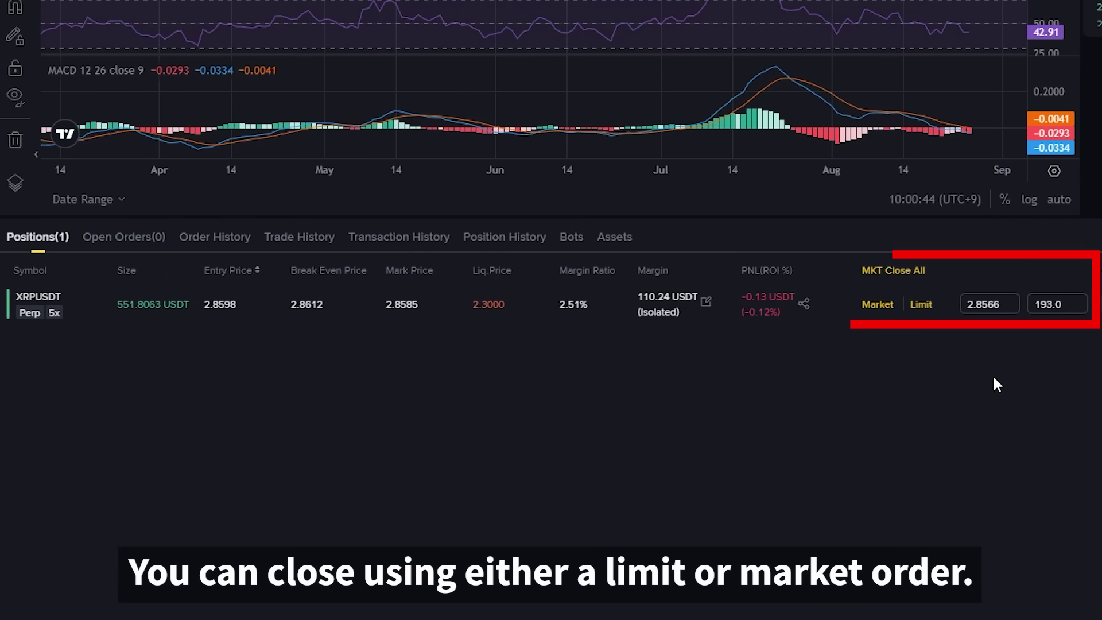
# Market-close the XRPUSDT long position from the Positions tab.
pyautogui.click(921, 306)
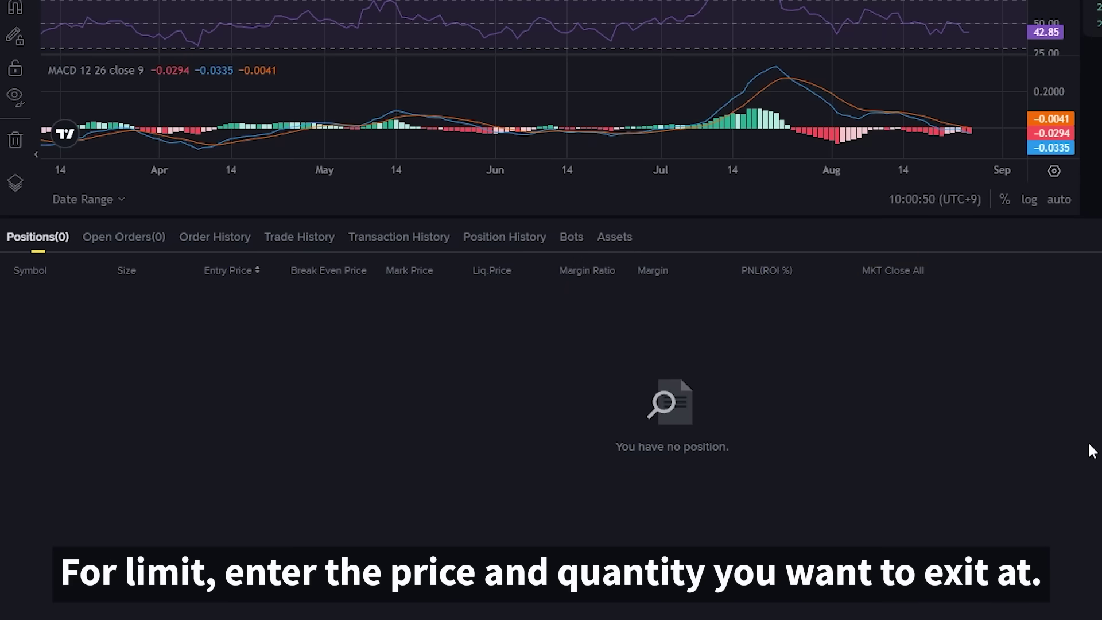